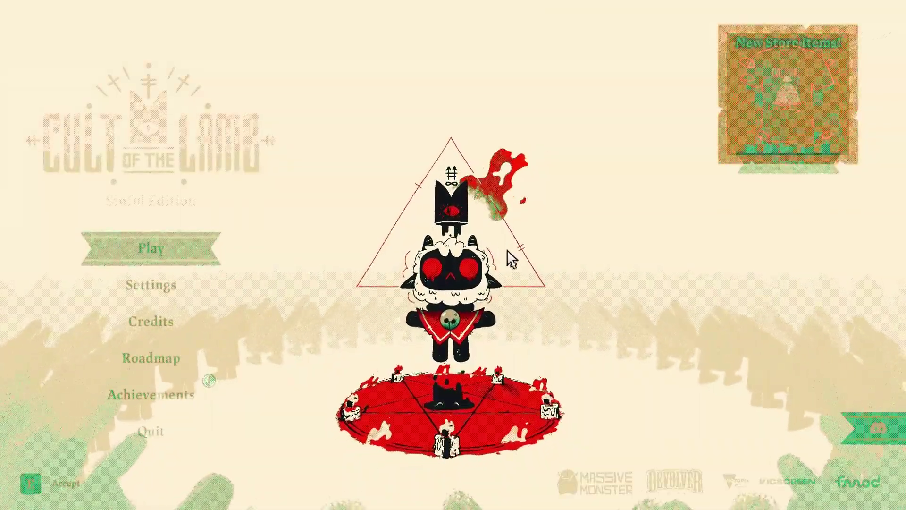
# Quit Cult of the Lamb from its main menu and accept the confirmation.
pyautogui.click(154, 421)
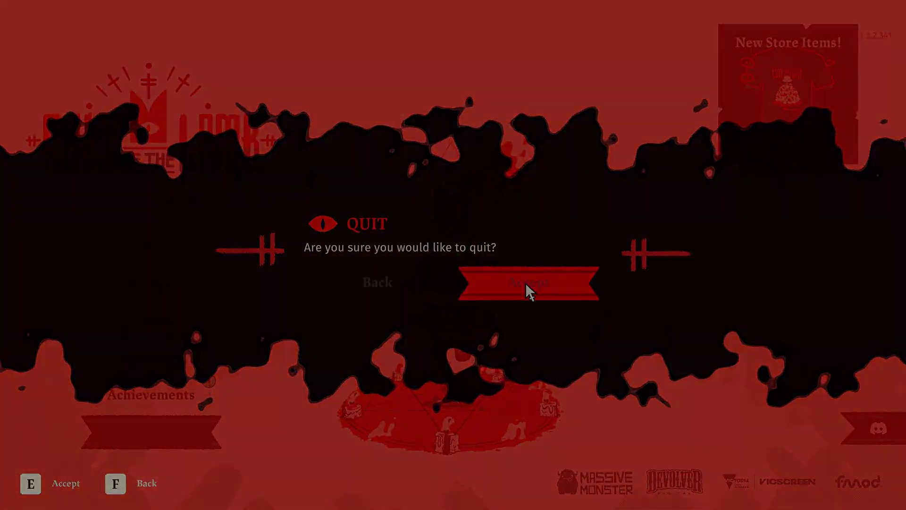
pyautogui.click(525, 282)
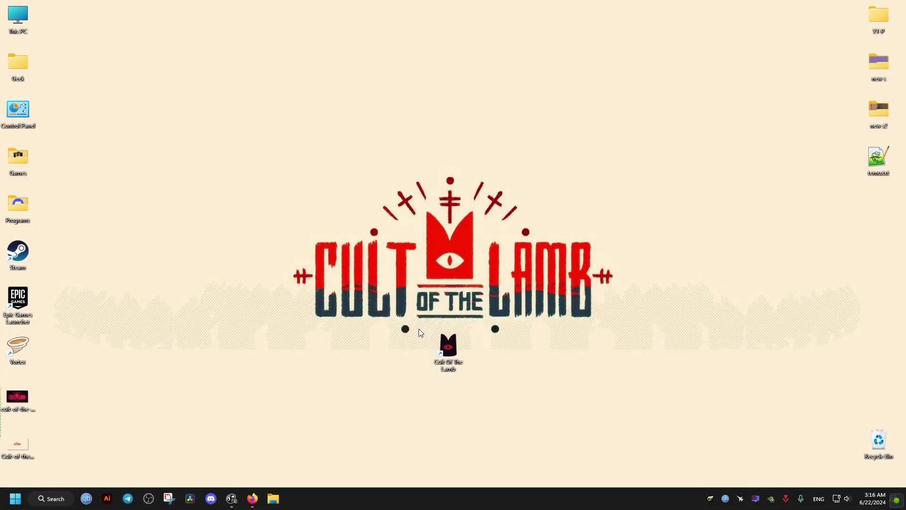
# Open The Cult of QoL Collection page in Firefox and scroll to its Installation instructions.
pyautogui.click(252, 499)
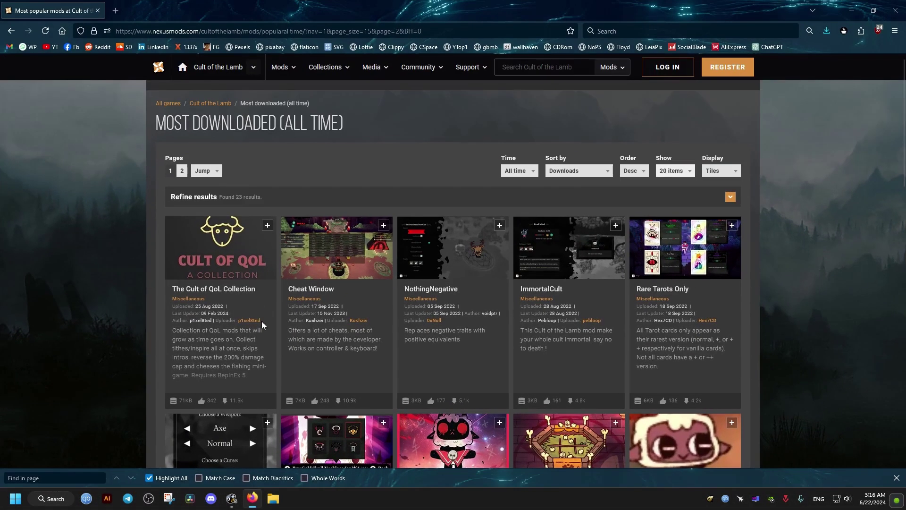
pyautogui.click(214, 281)
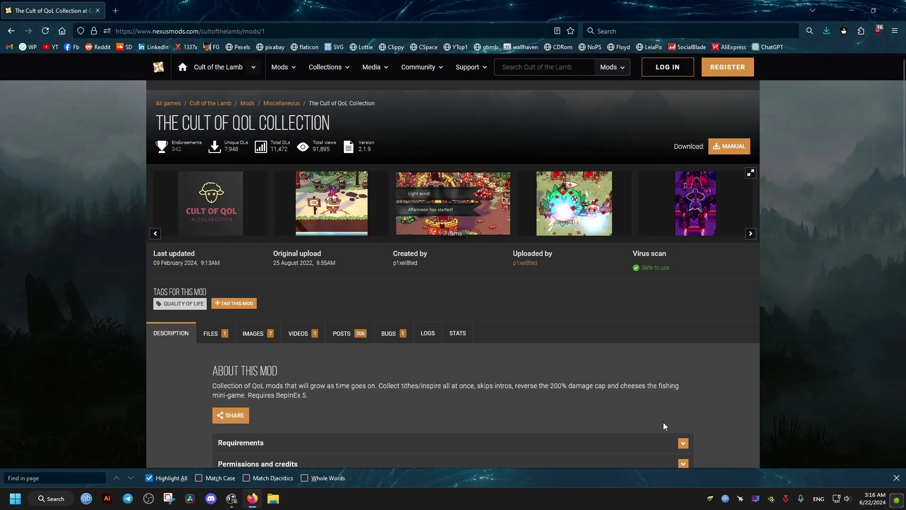
pyautogui.click(896, 477)
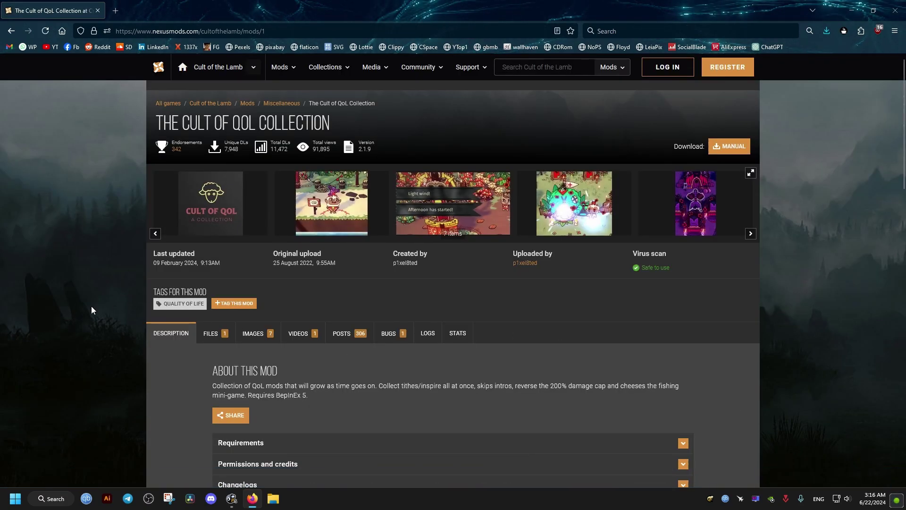
pyautogui.scroll(-8, 91, 309)
pyautogui.scroll(6, 92, 309)
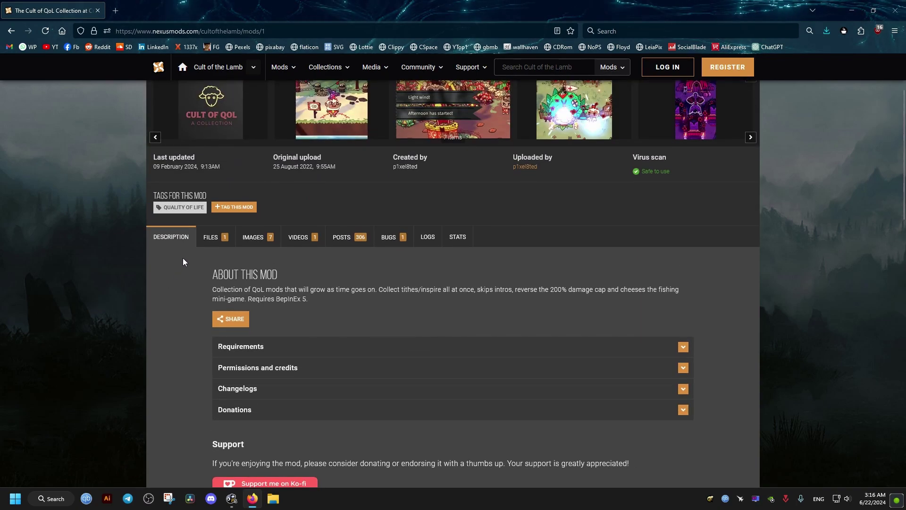
pyautogui.scroll(-12, 171, 304)
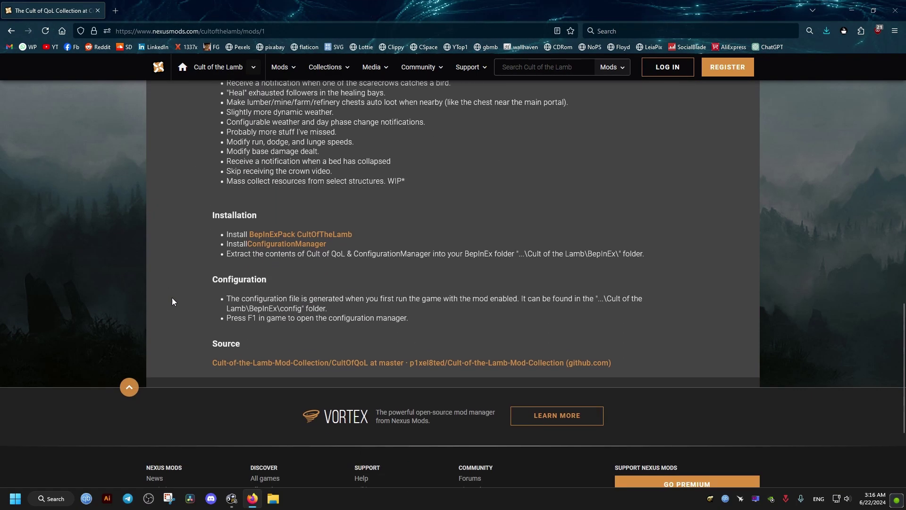
# Open the BepInExPack and ConfigurationManager links in new tabs, downloading BepInEx.ConfigurationManager.BepInEx5_v18.2.zip.
pyautogui.click(207, 238)
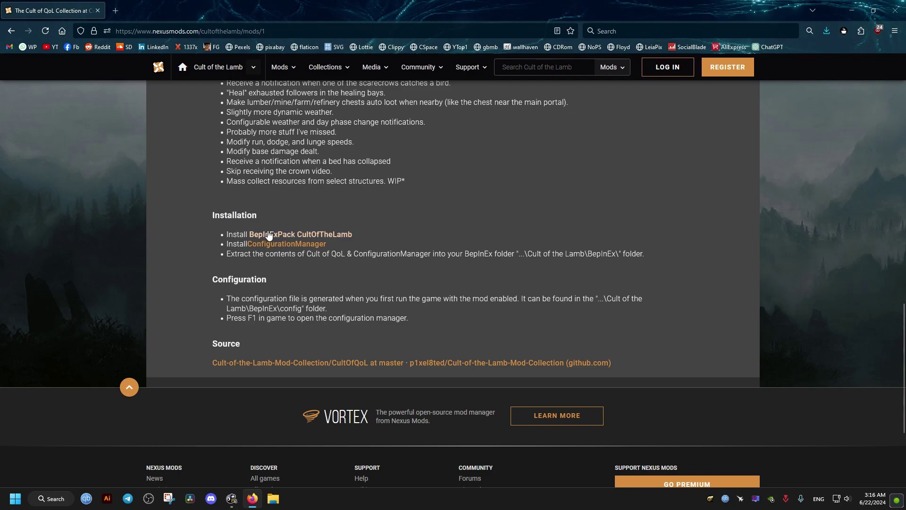
pyautogui.rightClick(325, 235)
pyautogui.click(344, 244)
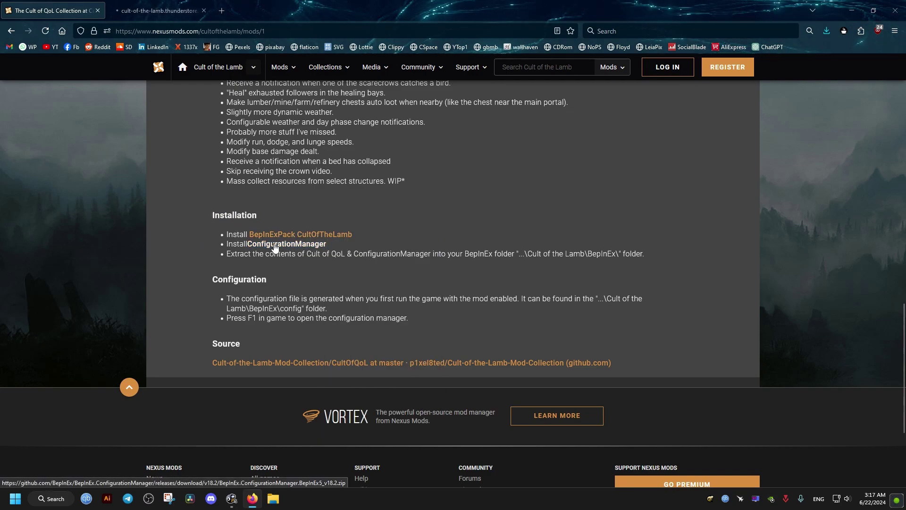
pyautogui.rightClick(272, 243)
pyautogui.click(287, 249)
# Show the Files tab of The Cult of QoL Collection mod page.
pyautogui.scroll(10, 180, 274)
pyautogui.scroll(5, 180, 273)
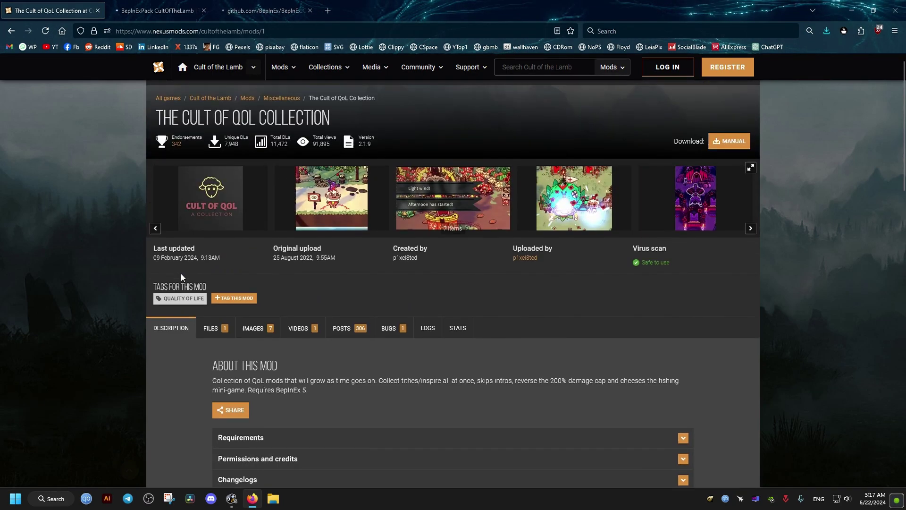
pyautogui.click(211, 332)
pyautogui.scroll(-2, 88, 278)
pyautogui.scroll(-3, 86, 278)
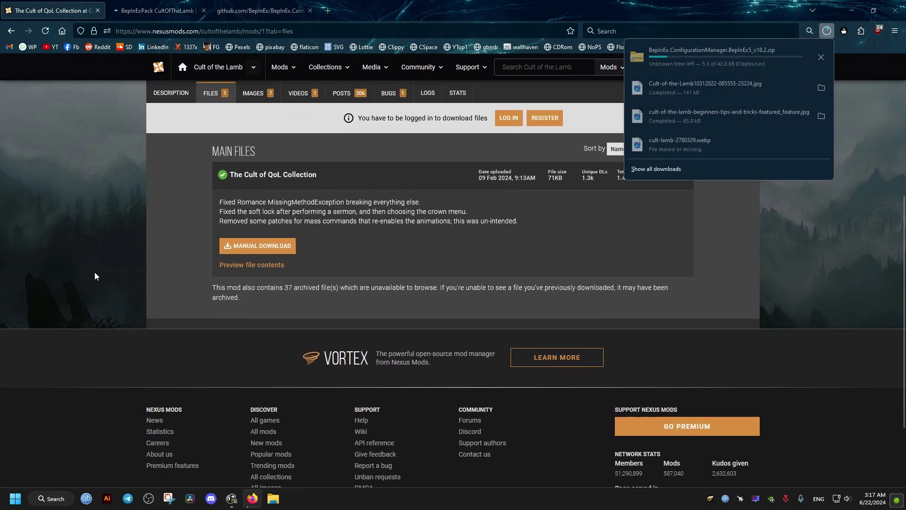
pyautogui.scroll(2, 95, 272)
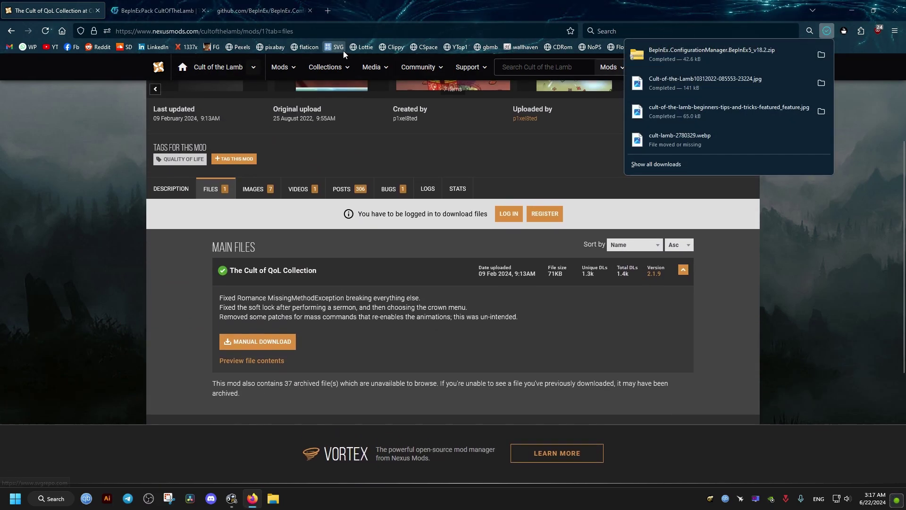
# Download BepInEx-BepInExPack_CultOfTheLamb-5.4.2101.zip from Thunderstore, then return to the Nexus Mods tab.
pyautogui.click(156, 11)
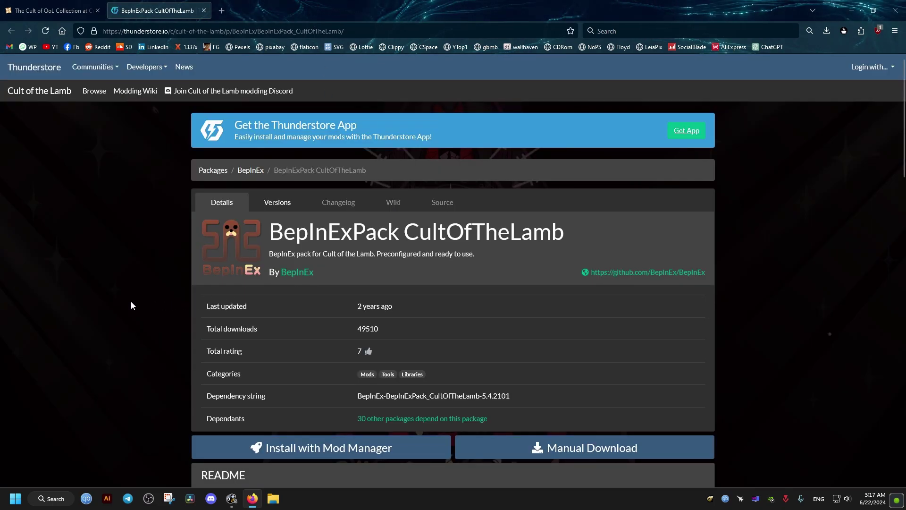
pyautogui.scroll(-3, 131, 302)
pyautogui.scroll(-1, 131, 305)
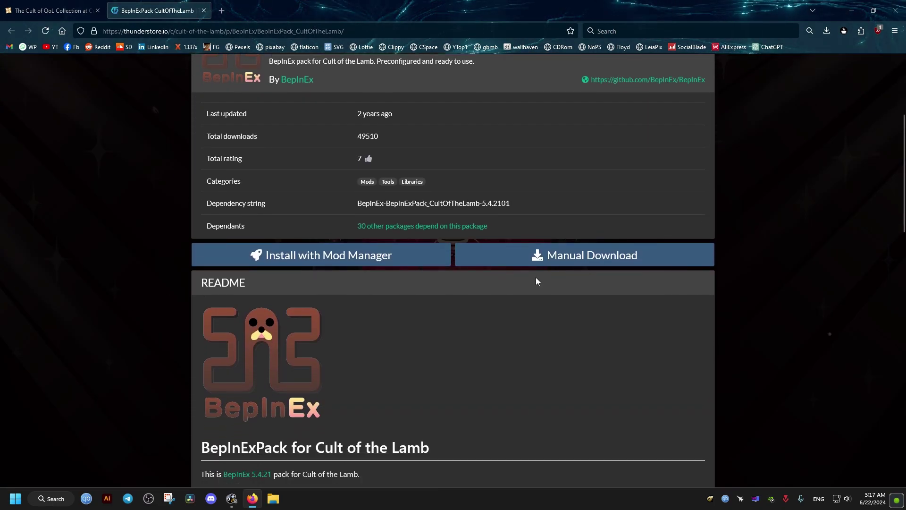
pyautogui.click(604, 259)
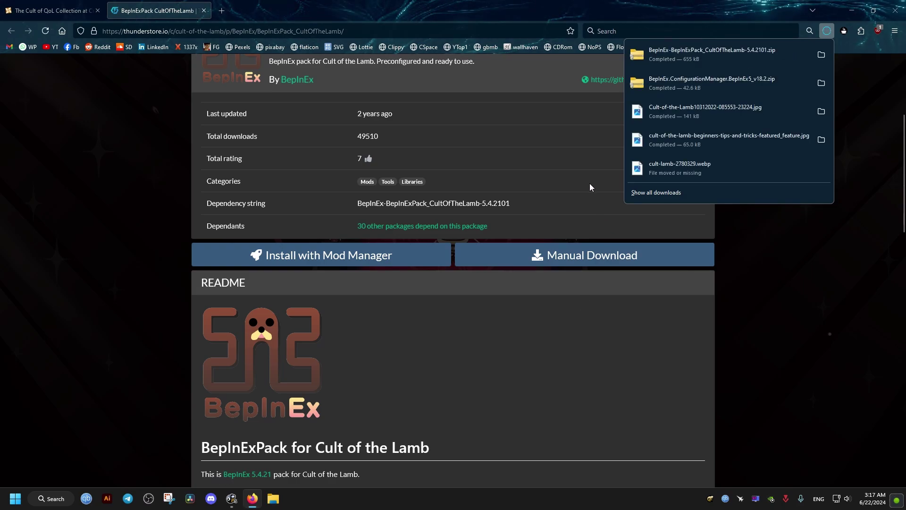
pyautogui.scroll(4, 590, 184)
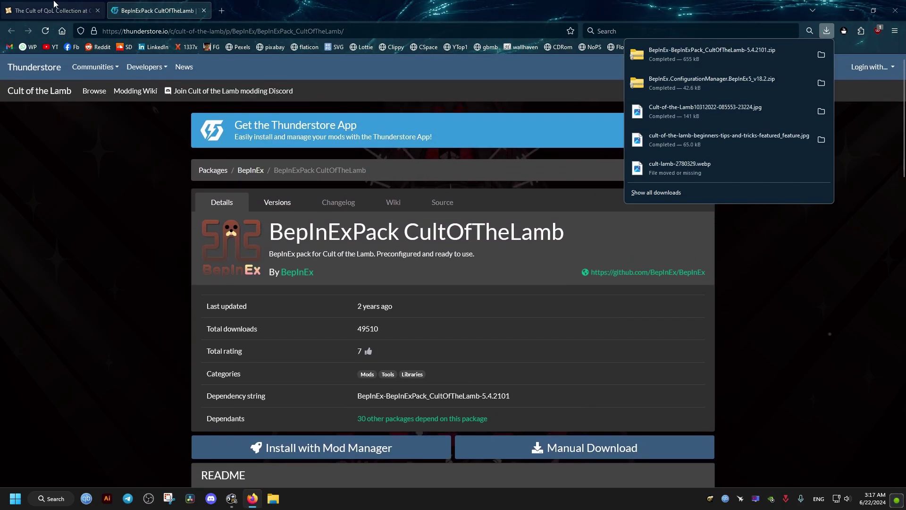
pyautogui.click(52, 10)
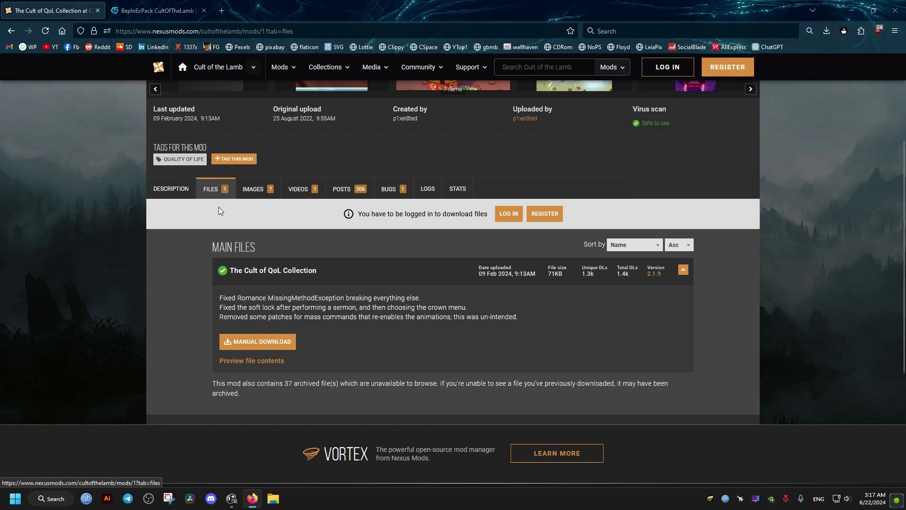
# Download The Cult of QoL Collection-1-2-1-9-1707469996.zip using the free Slow Download option.
pyautogui.click(259, 340)
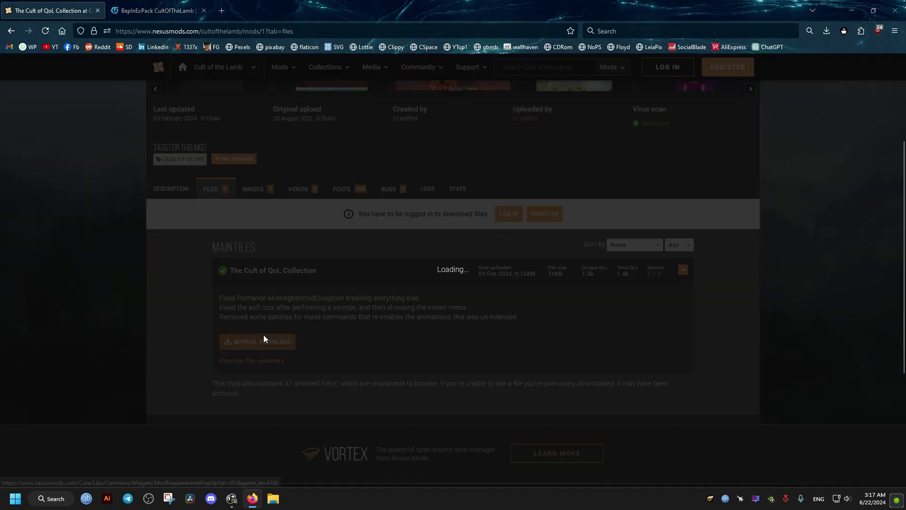
pyautogui.click(357, 321)
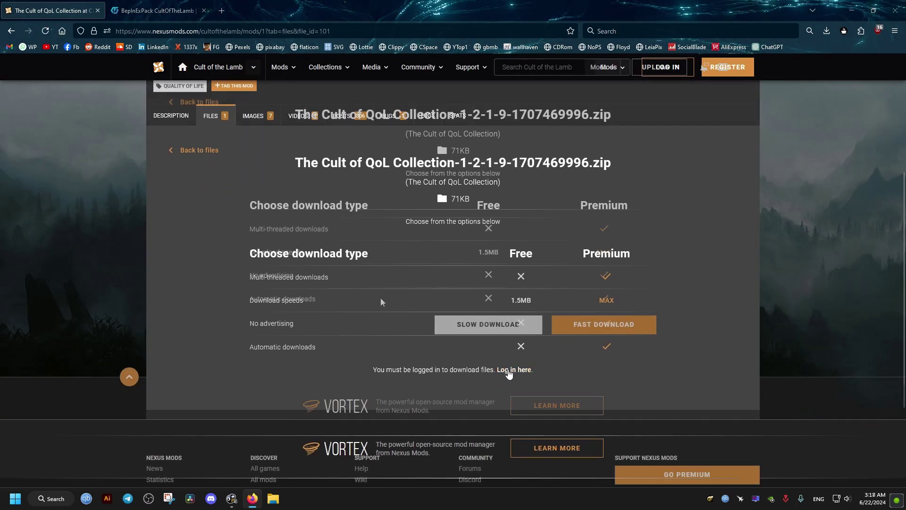
pyautogui.click(483, 323)
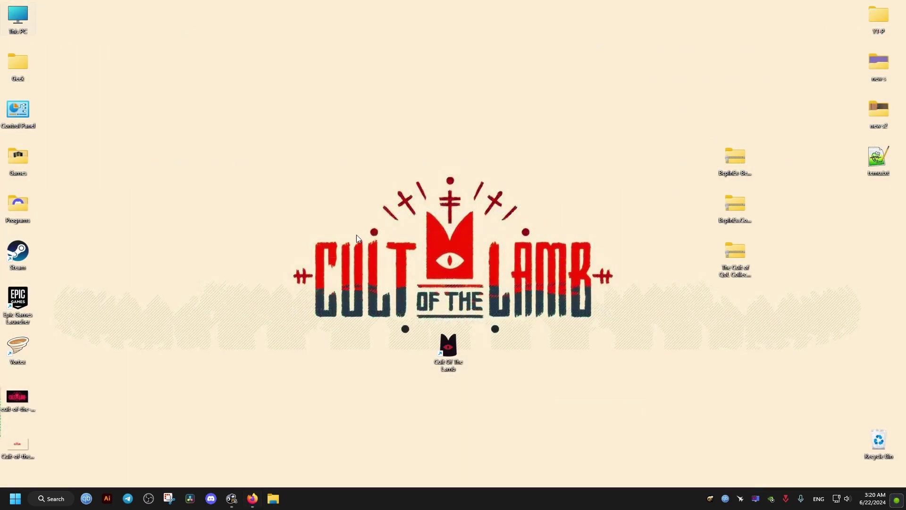
# Browse to C:\Program Files (x86)\Steam\steamapps\common\Cult of the Lamb and select the desktop BepInEx zip.
pyautogui.press('super+e')
pyautogui.doubleClick(243, 151)
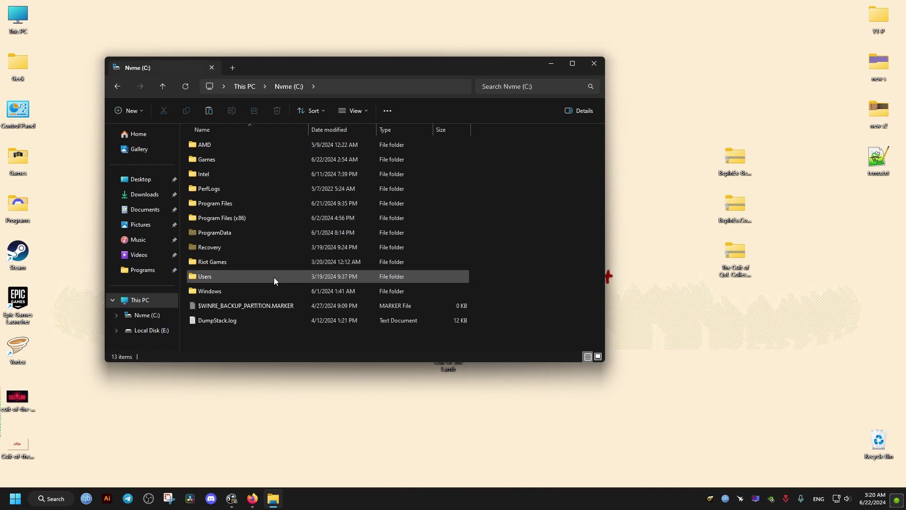
pyautogui.click(226, 224)
pyautogui.doubleClick(225, 222)
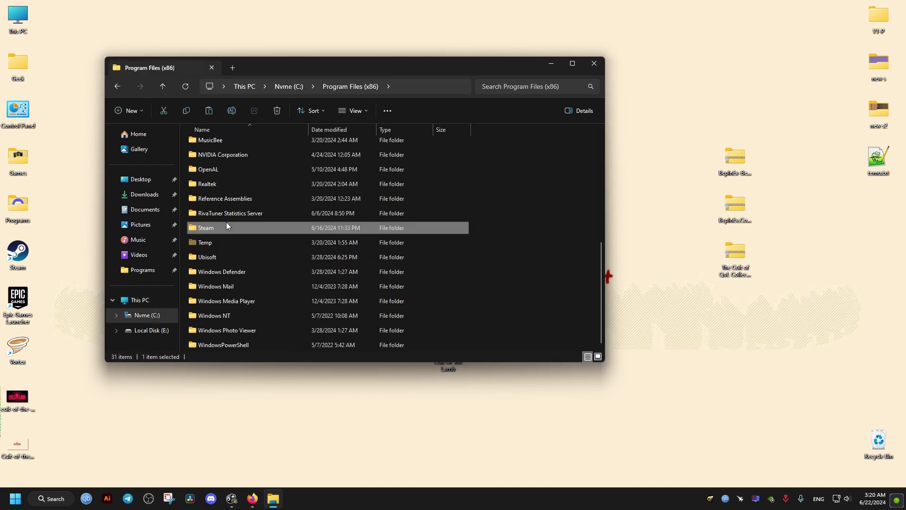
pyautogui.doubleClick(225, 221)
pyautogui.scroll(-4, 218, 299)
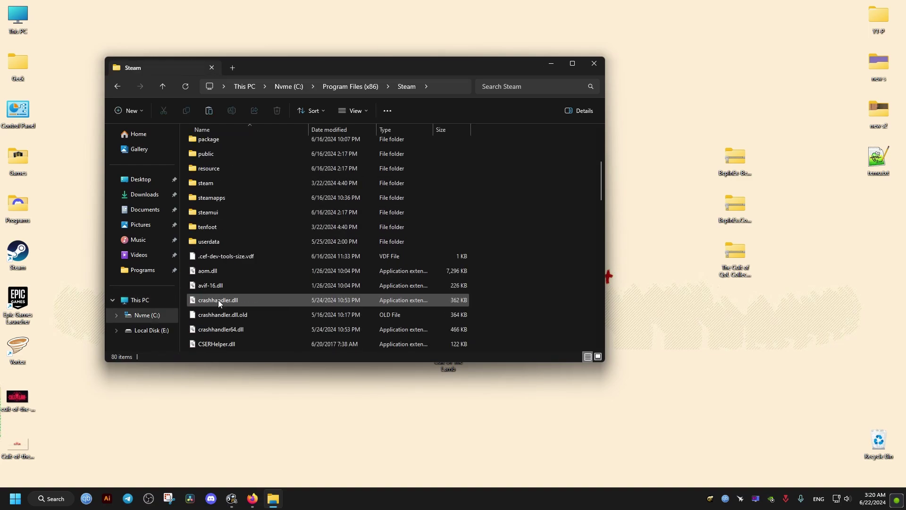
pyautogui.click(205, 200)
pyautogui.doubleClick(204, 203)
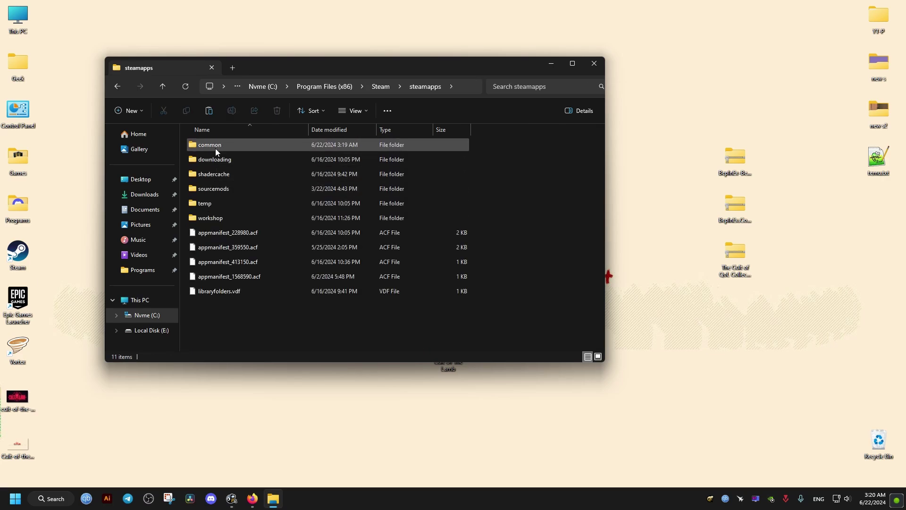
pyautogui.doubleClick(215, 148)
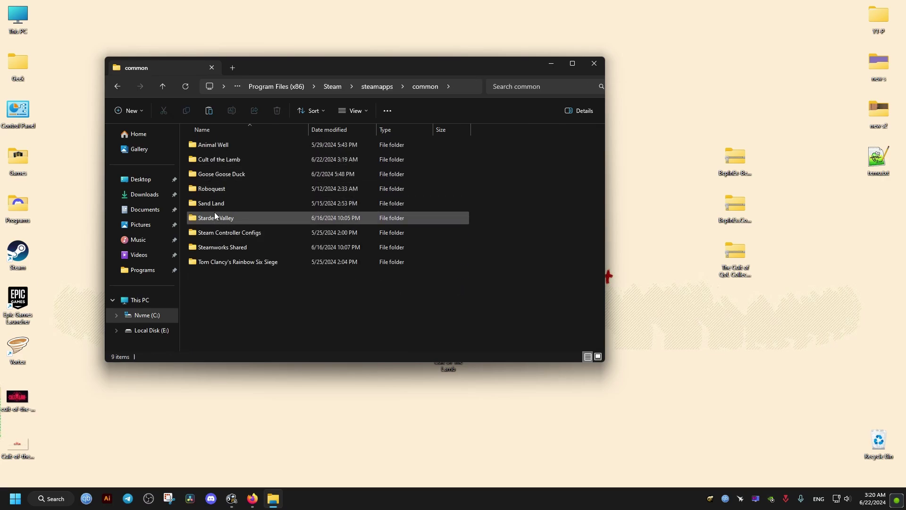
pyautogui.doubleClick(225, 161)
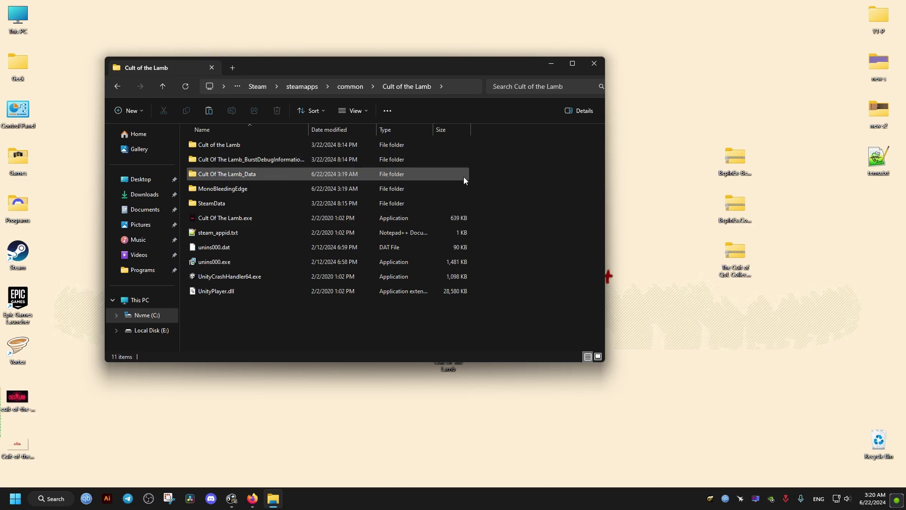
pyautogui.click(734, 154)
# Open the BepInExPack zip beside the game folder and enter its BepInExPack_CultOfTheLamb folder.
pyautogui.doubleClick(733, 158)
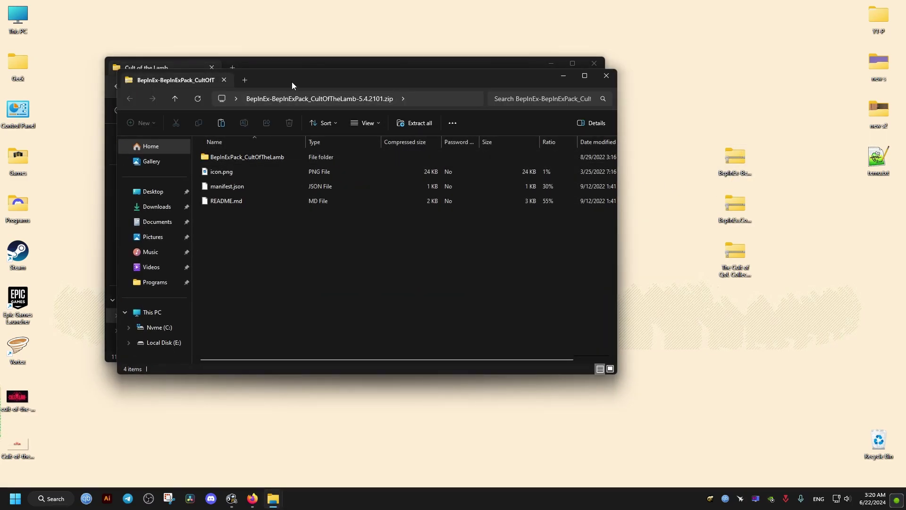
pyautogui.moveTo(291, 81); pyautogui.dragTo(572, 155)
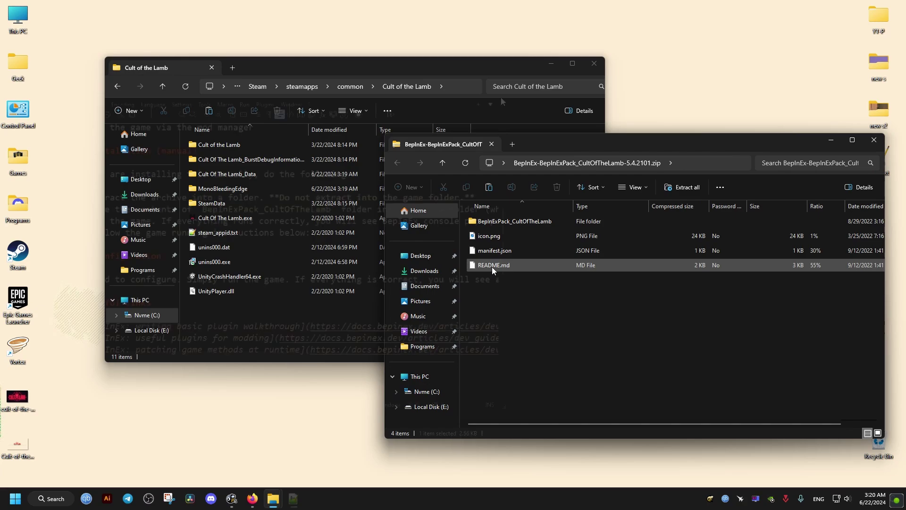
pyautogui.click(491, 267)
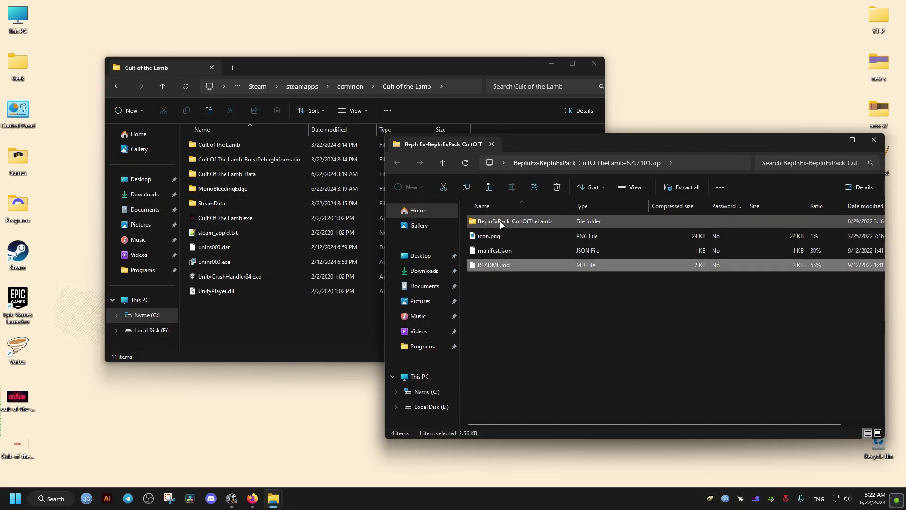
pyautogui.click(539, 220)
pyautogui.doubleClick(505, 222)
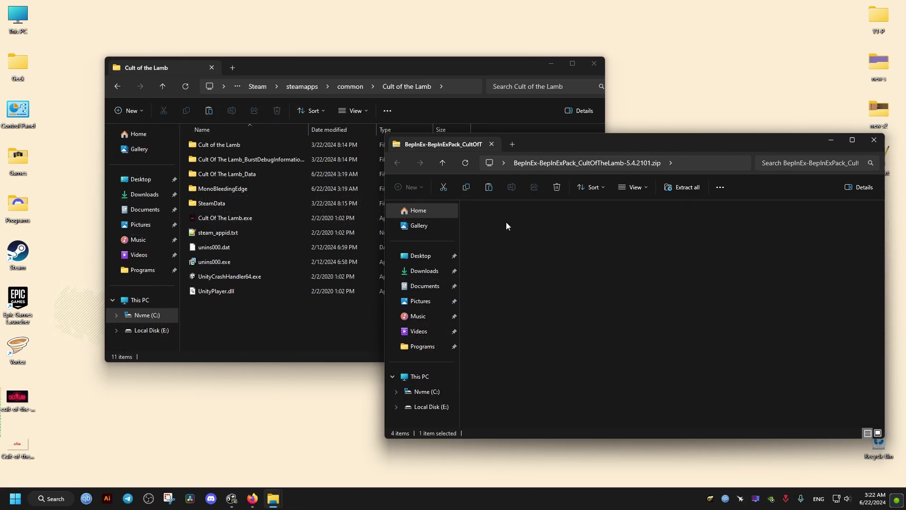
# Copy all five pack items into the Cult of the Lamb folder and close the archive window.
pyautogui.moveTo(512, 311); pyautogui.dragTo(316, 328)
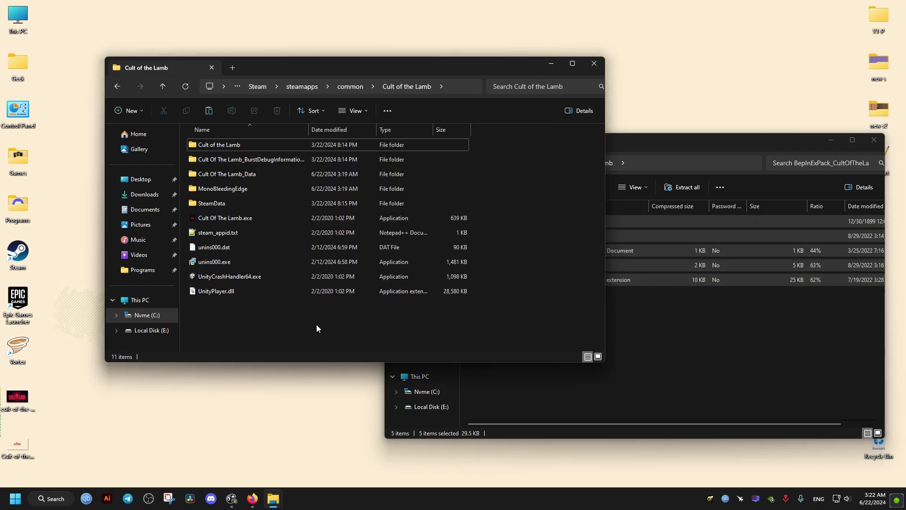
pyautogui.click(513, 311)
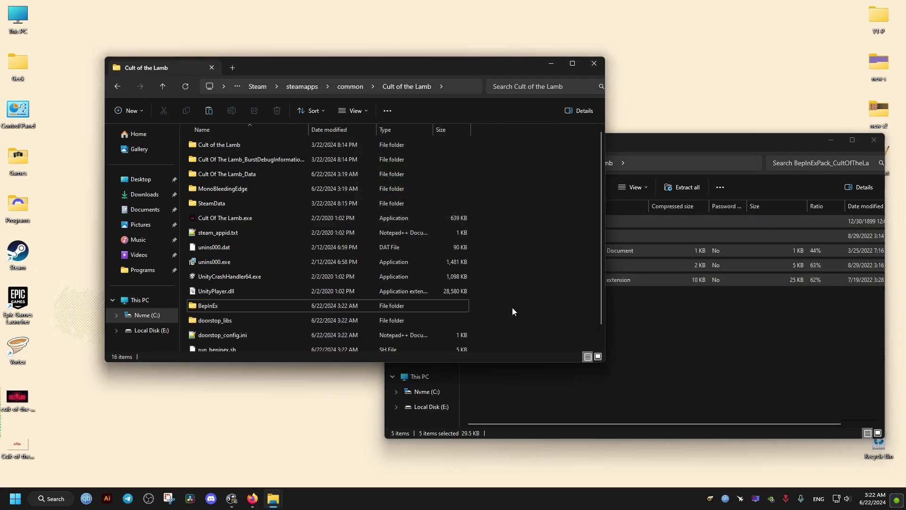
pyautogui.click(874, 139)
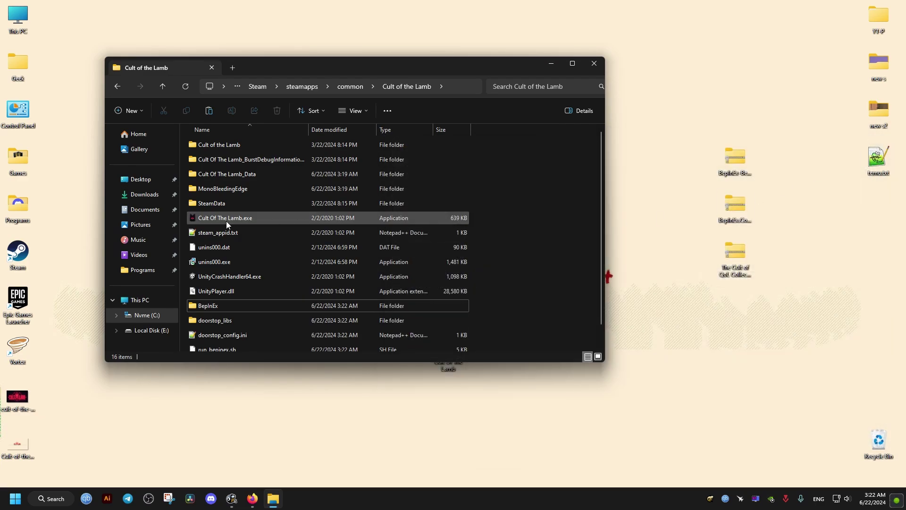
# Launch Cult Of The Lamb.exe until the BepInEx console loads, then close the console and game.
pyautogui.doubleClick(220, 220)
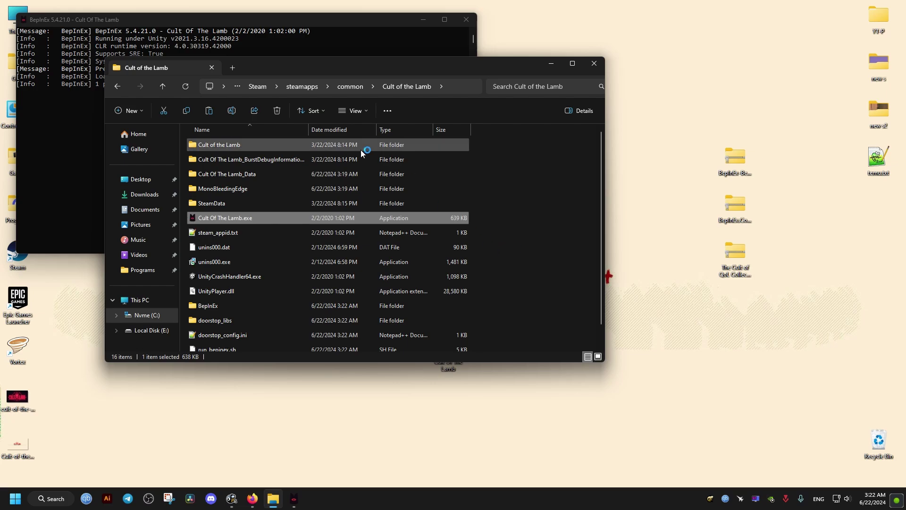
pyautogui.click(241, 24)
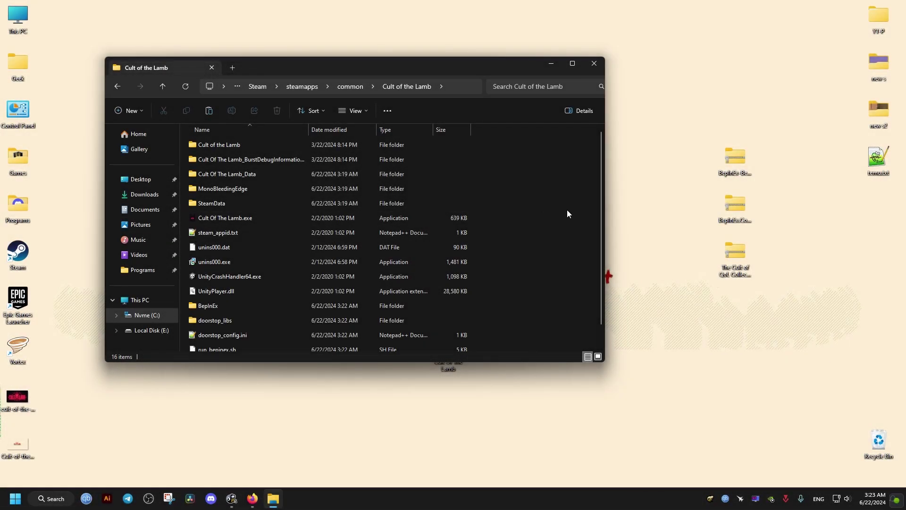
pyautogui.click(667, 223)
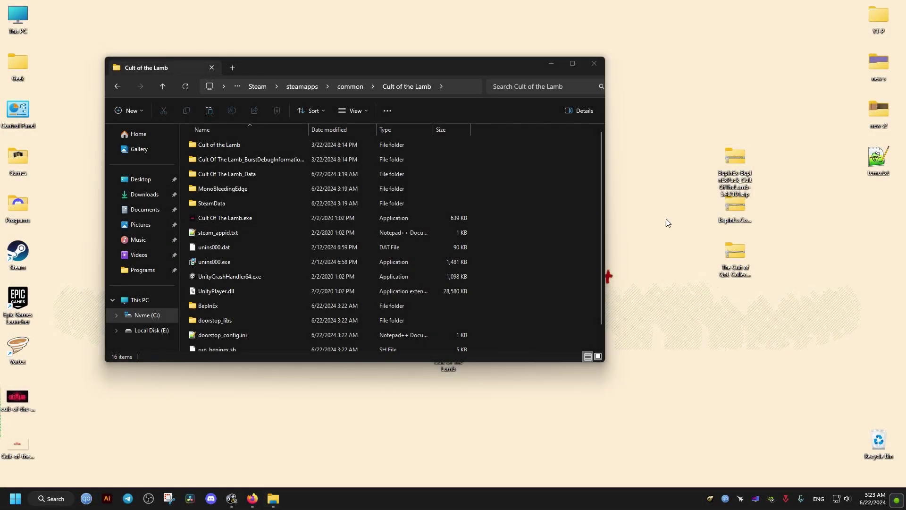
# Copy ConfigurationManager from the zip's BepInEx\plugins into the game's BepInEx\plugins folder, then close the archive.
pyautogui.doubleClick(741, 212)
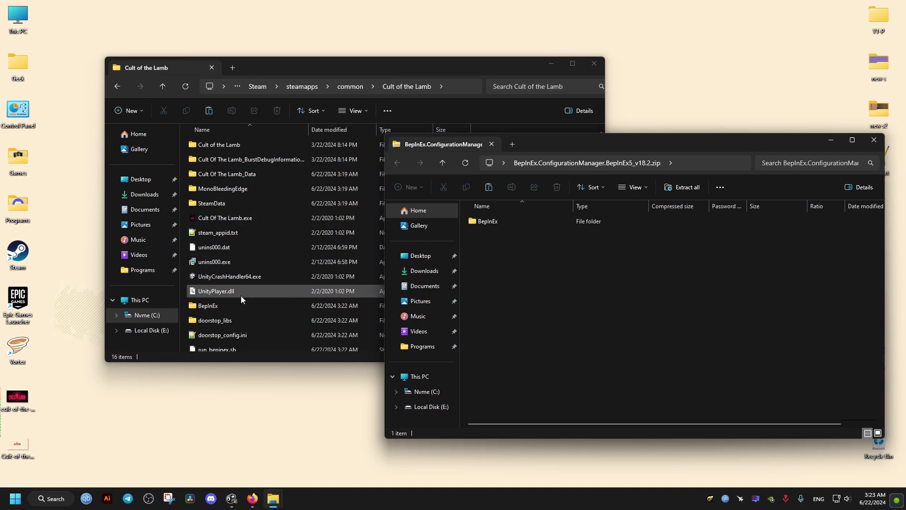
pyautogui.click(215, 305)
pyautogui.doubleClick(216, 305)
pyautogui.doubleClick(523, 221)
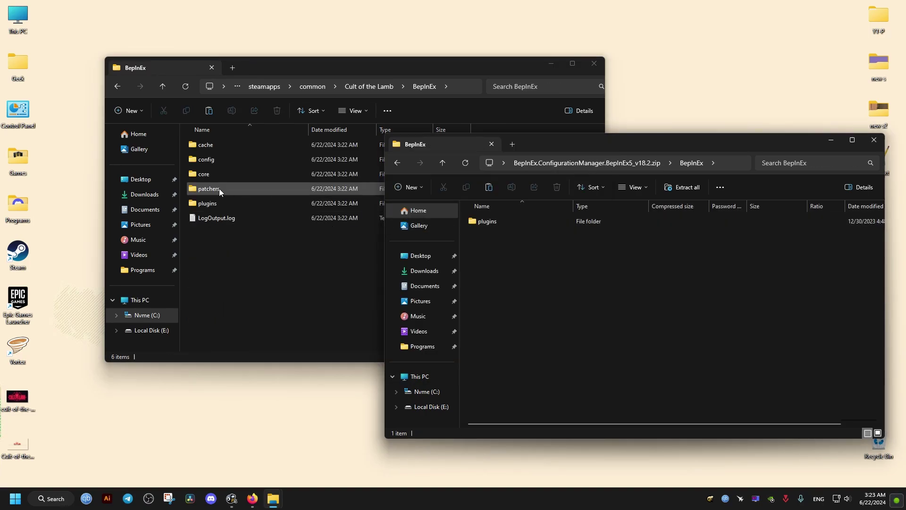
pyautogui.doubleClick(210, 202)
pyautogui.click(736, 326)
pyautogui.doubleClick(488, 222)
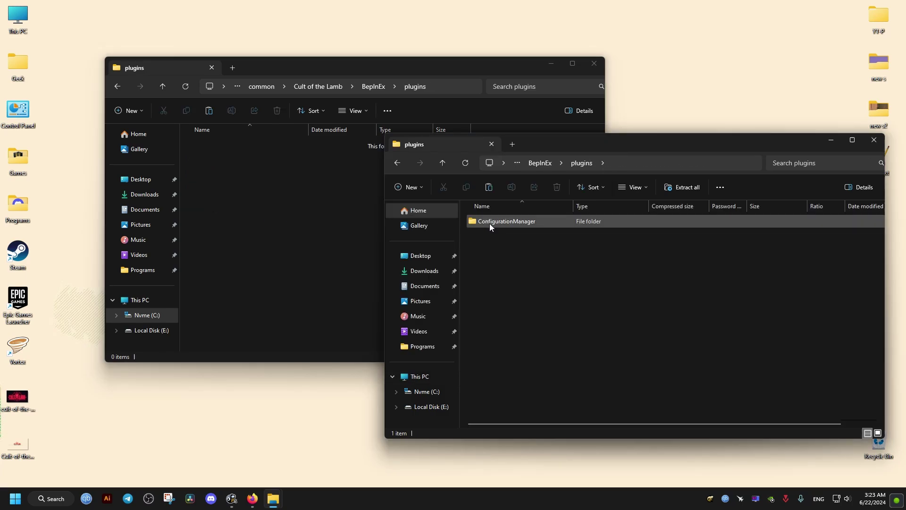
pyautogui.moveTo(498, 225); pyautogui.dragTo(288, 236)
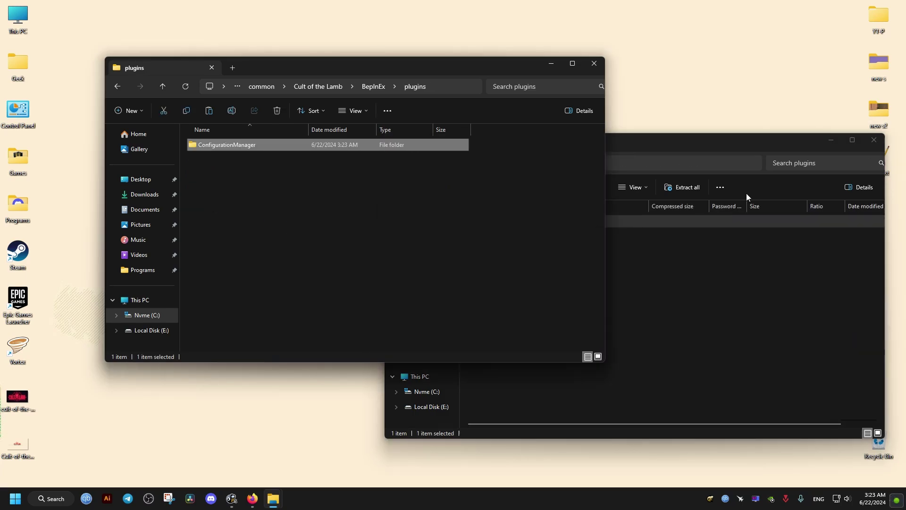
pyautogui.click(873, 140)
# Copy CultOfQoL.dll from the Cult of QoL zip's plugins folder into the game's plugins folder.
pyautogui.doubleClick(735, 278)
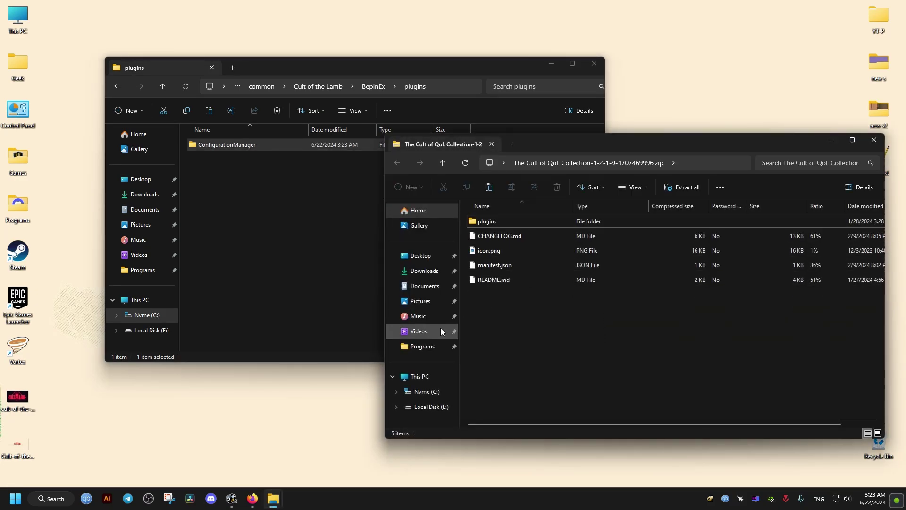
pyautogui.doubleClick(502, 221)
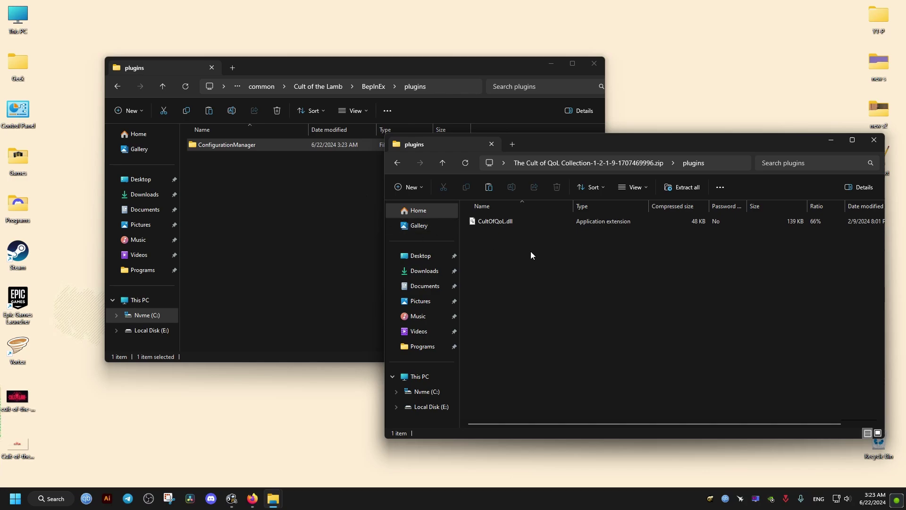
pyautogui.moveTo(503, 224); pyautogui.dragTo(277, 222)
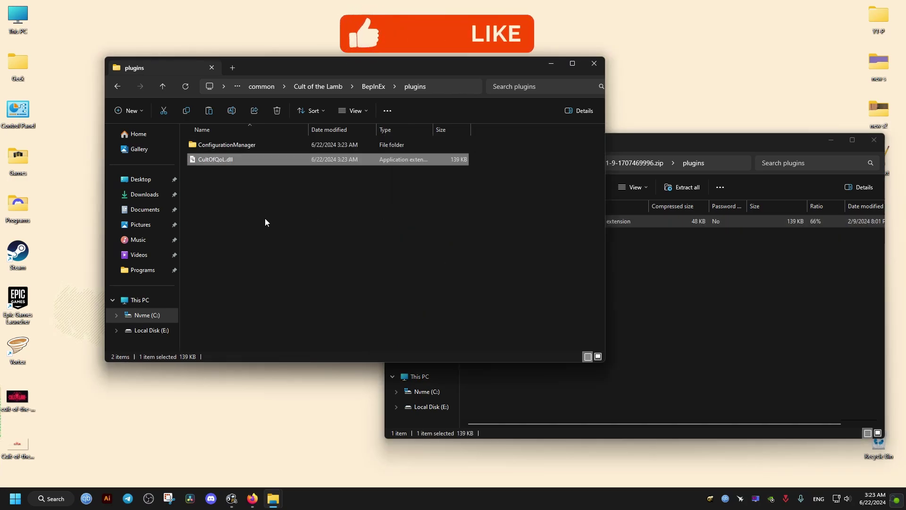
pyautogui.click(735, 285)
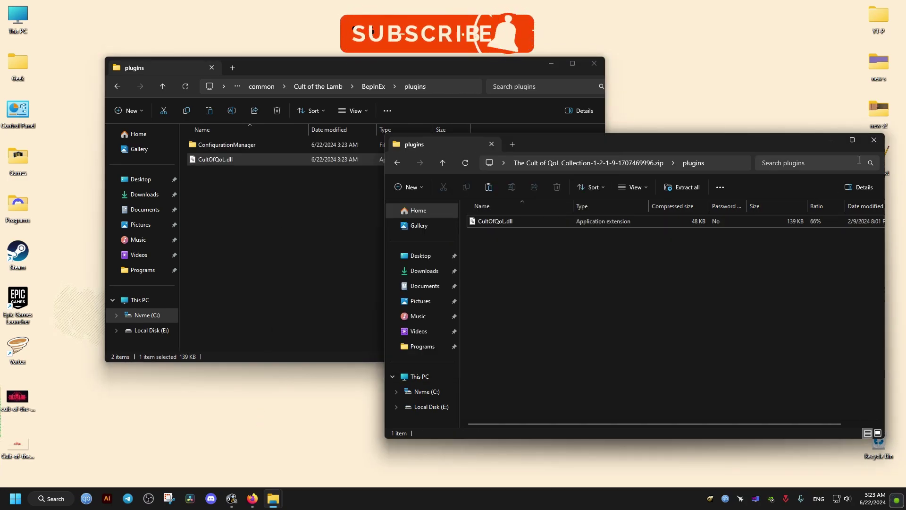
pyautogui.click(873, 139)
pyautogui.click(605, 277)
pyautogui.click(320, 86)
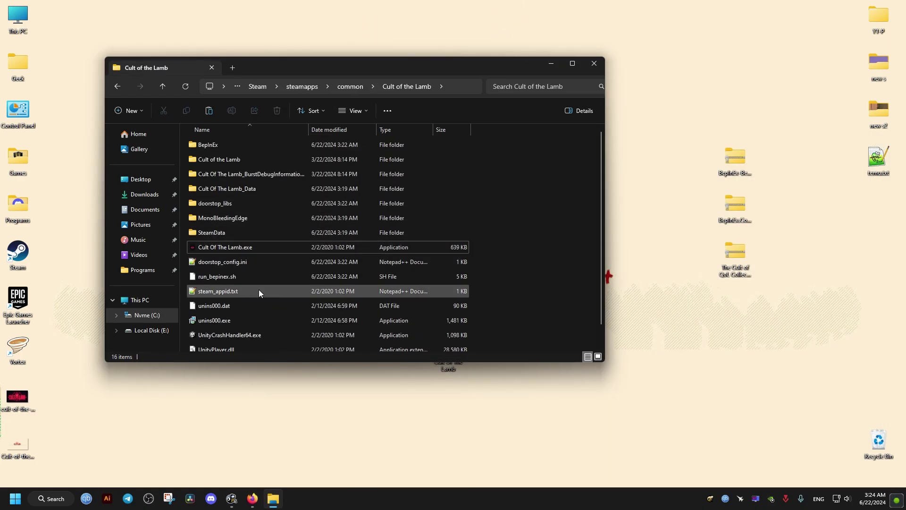
# Open BepInEx.cfg from the BepInEx\config folder in Notepad++.
pyautogui.doubleClick(219, 144)
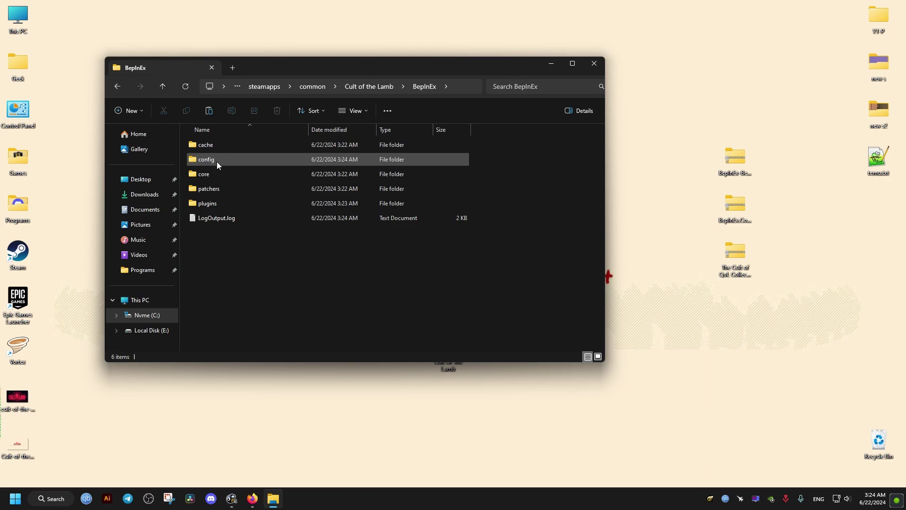
pyautogui.doubleClick(217, 160)
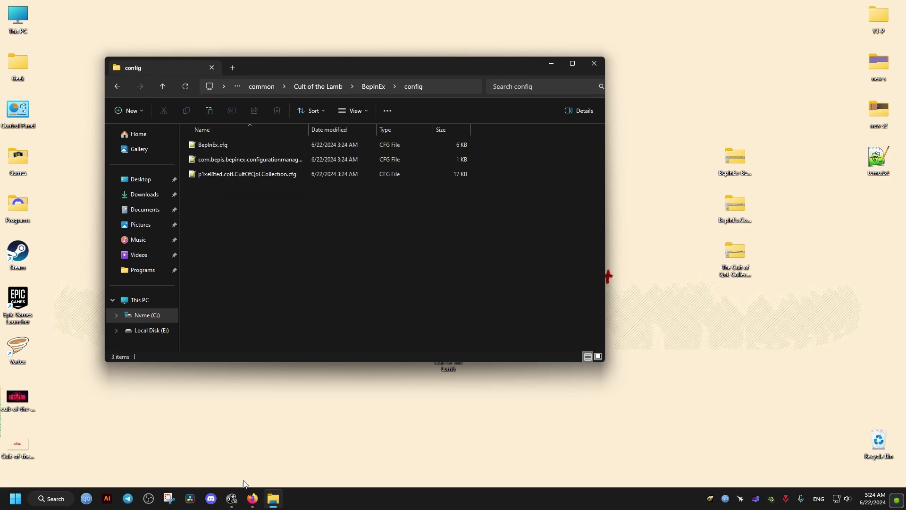
pyautogui.doubleClick(225, 145)
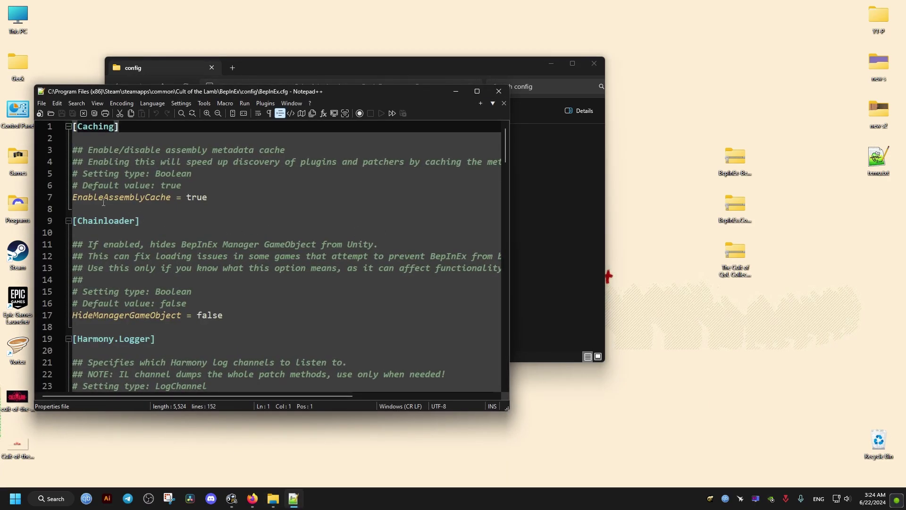
# Review settings like EnableAssemblyCache and HideManagerGameObject, then close BepInEx.cfg.
pyautogui.click(210, 198)
pyautogui.scroll(-3, 132, 208)
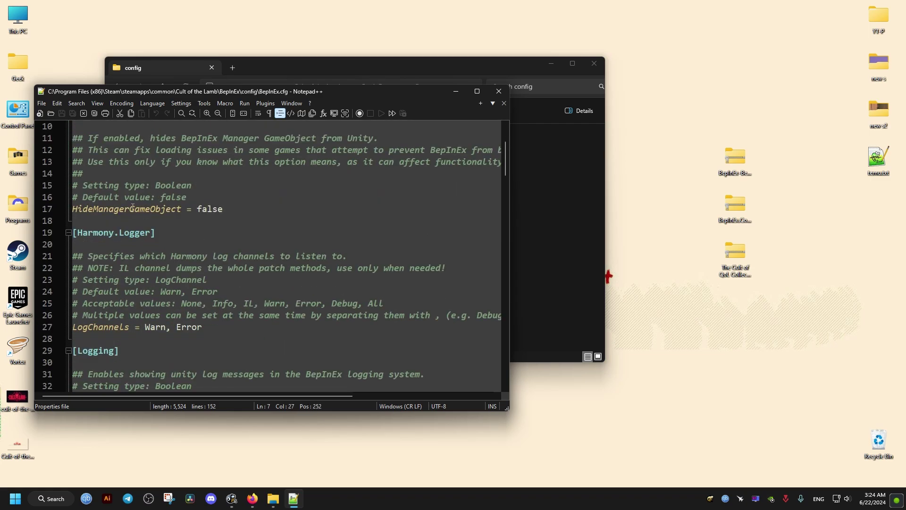
pyautogui.click(255, 208)
pyautogui.scroll(-5, 279, 289)
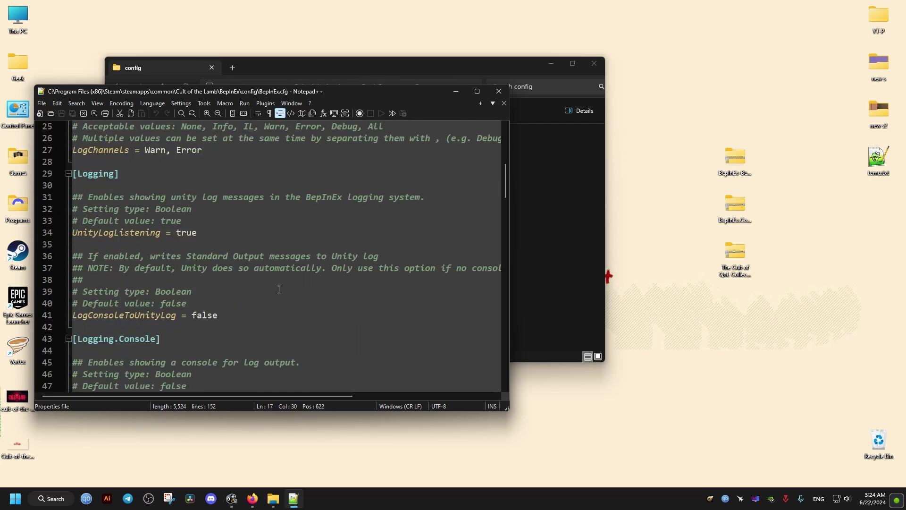
pyautogui.scroll(-6, 284, 287)
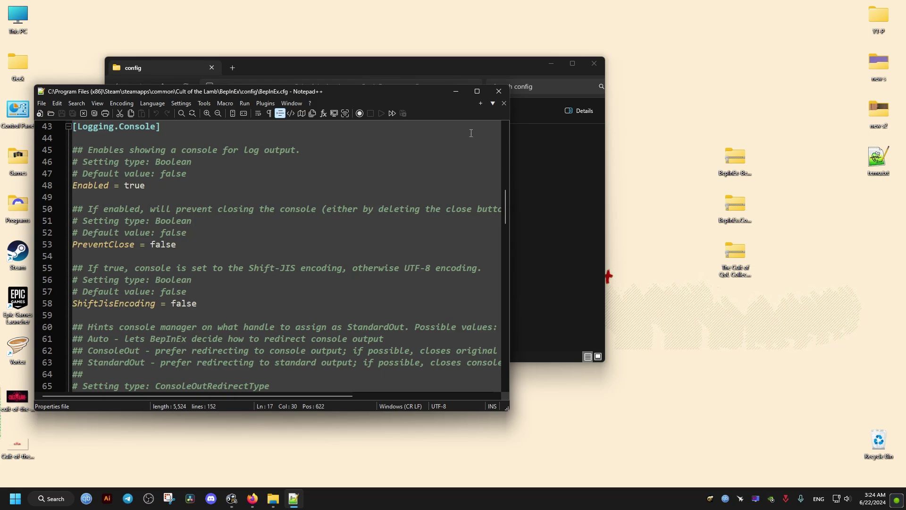
pyautogui.click(499, 92)
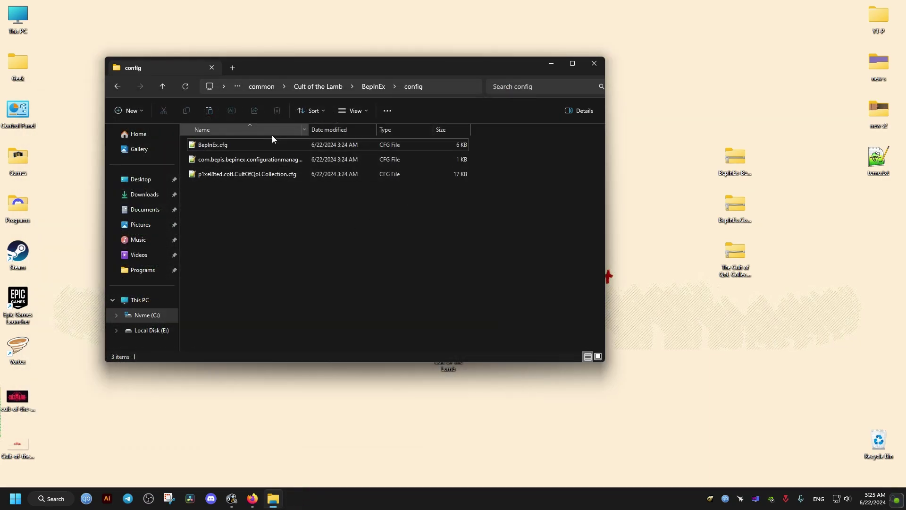
# Return to the Cult of the Lamb folder and launch Cult Of The Lamb.exe.
pyautogui.click(318, 86)
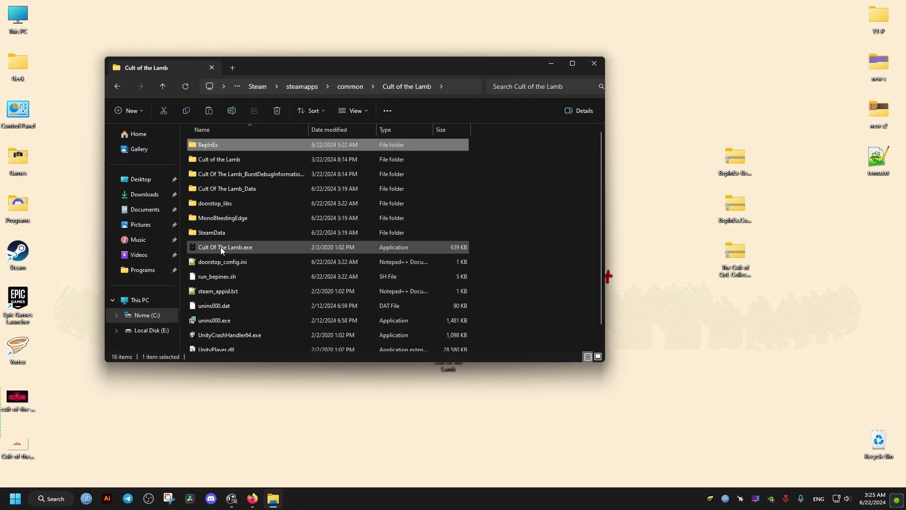
pyautogui.doubleClick(283, 247)
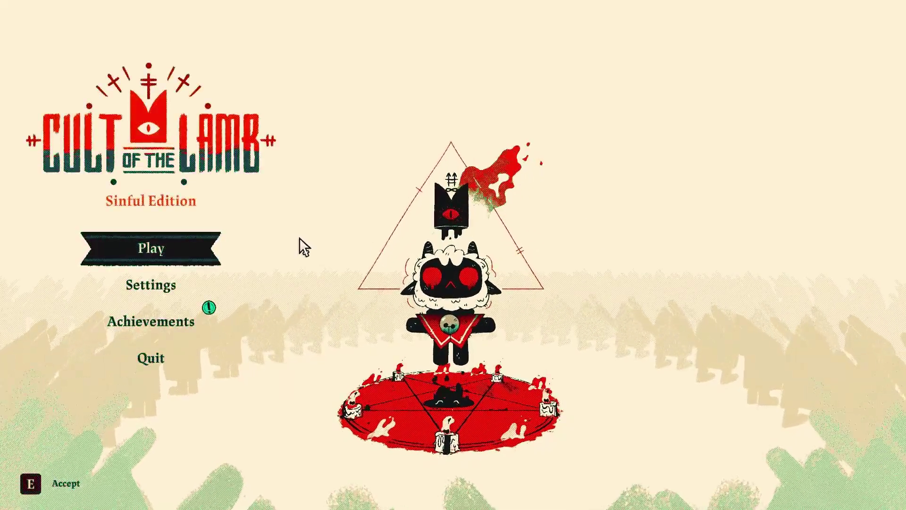
# Open the F1 mod settings, enable Advanced settings, and expand BepInEx 5.4.21.0.
pyautogui.press('F1')
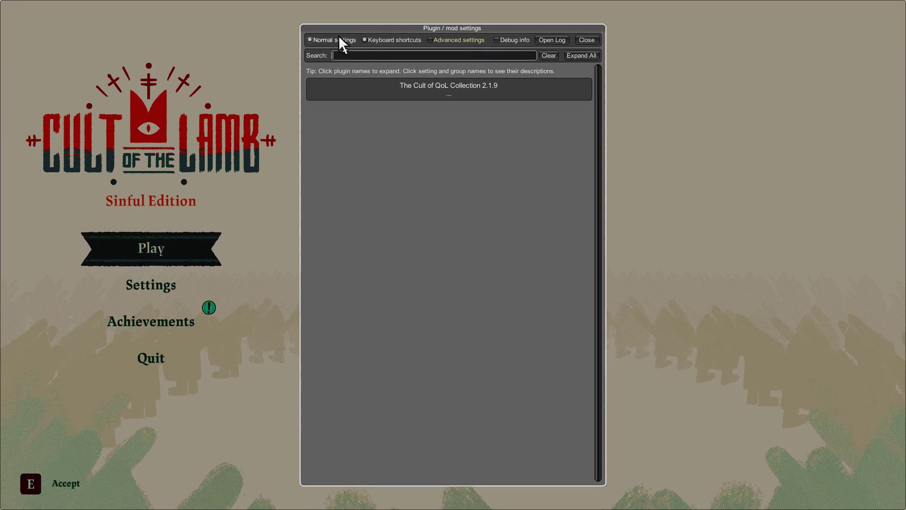
pyautogui.click(465, 40)
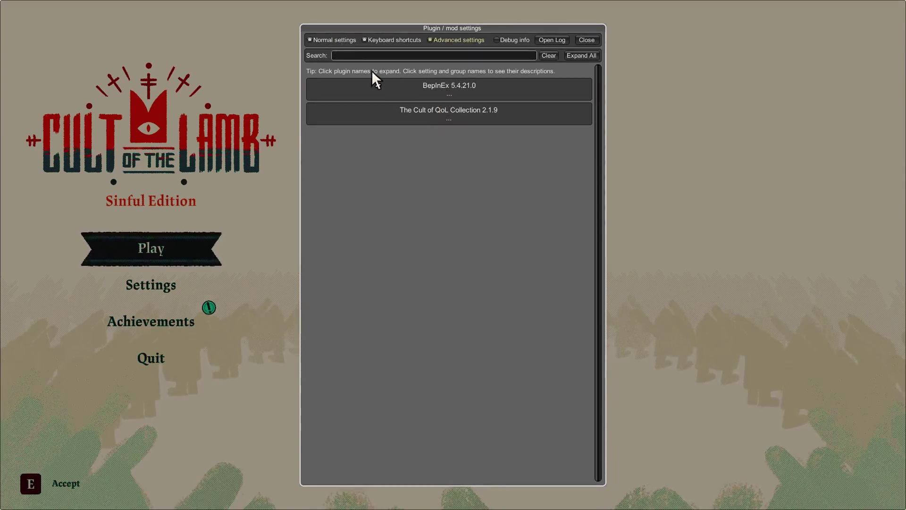
pyautogui.click(472, 87)
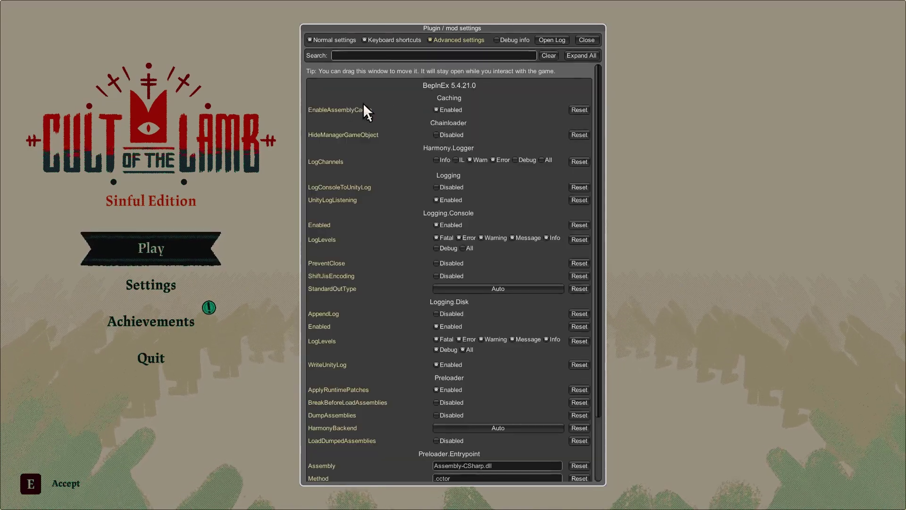